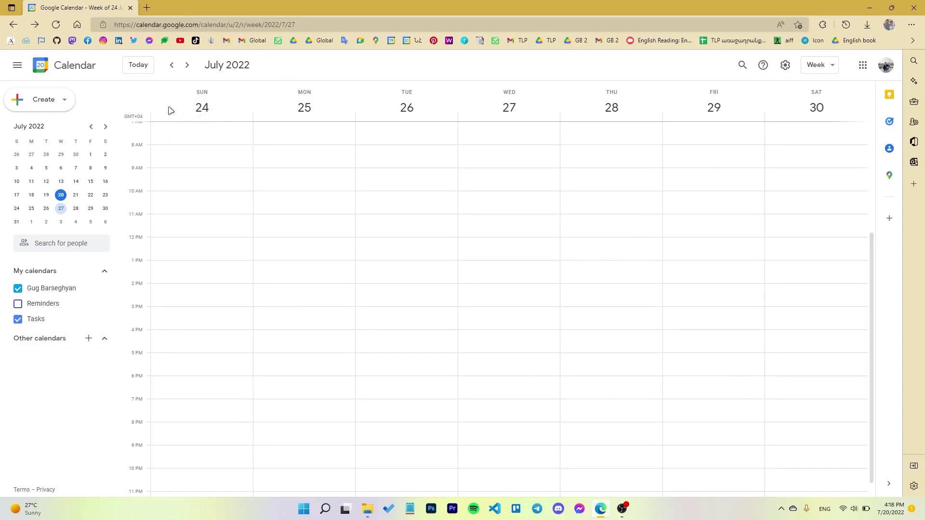
Step: Create an event titled Example on Tuesday, 26 July from 2:00pm to 3:00pm
scroll(156, 173, "up", 4)
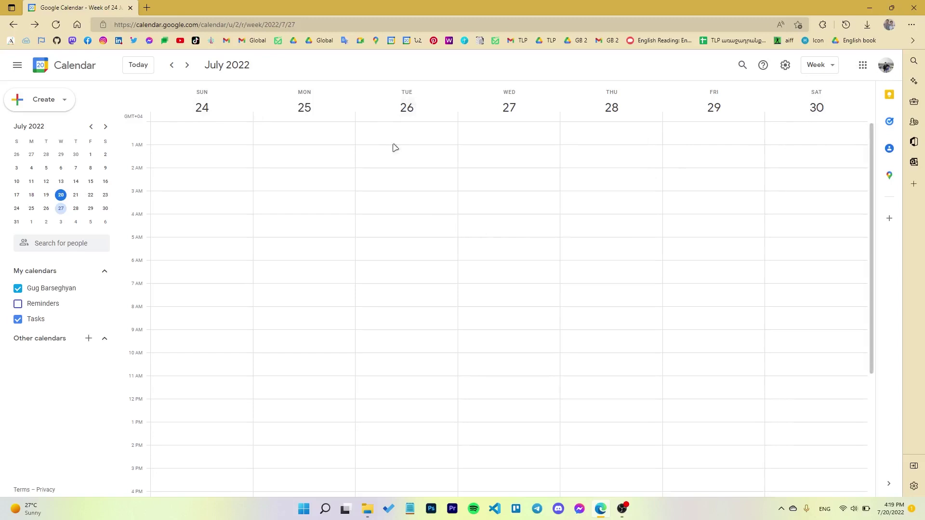
scroll(360, 277, "down", 2)
scroll(360, 277, "down", 2)
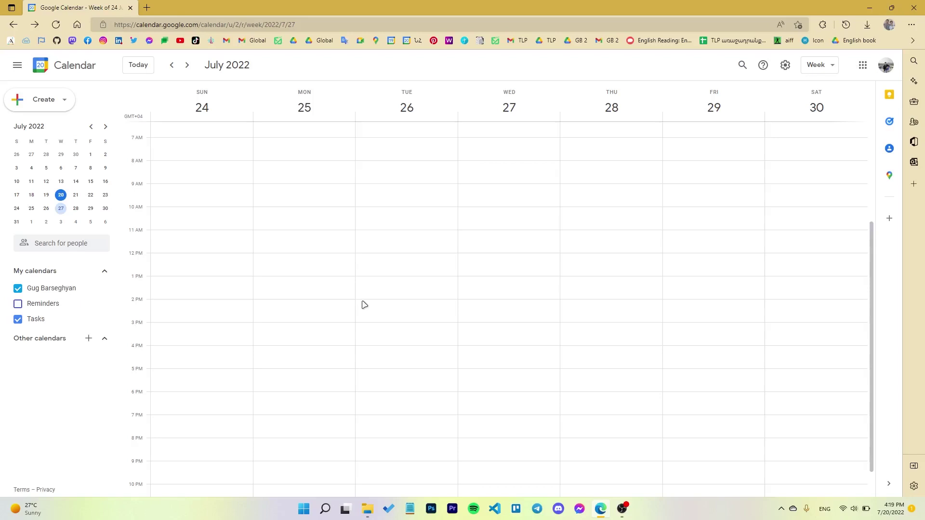
left_click(399, 306)
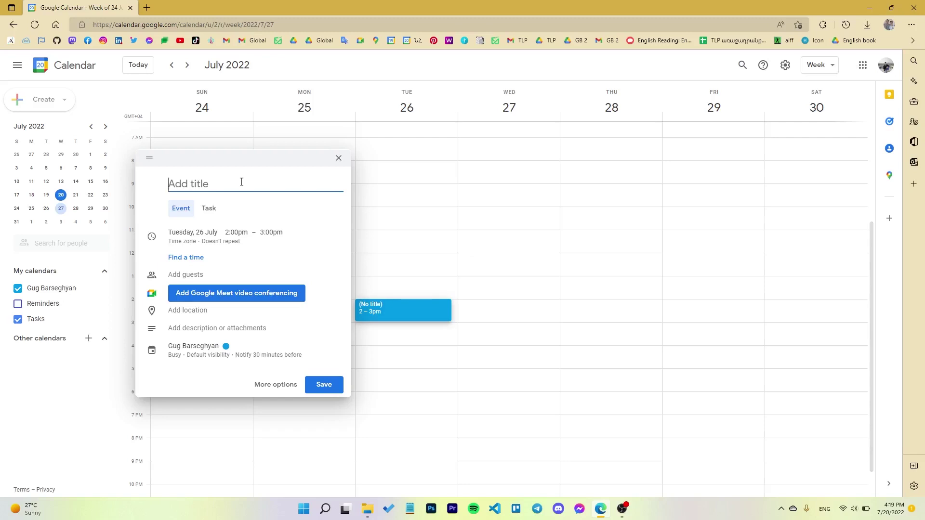
type("Example")
Step: Examine the Example event's date, start time, end time and repeat options
left_click(195, 232)
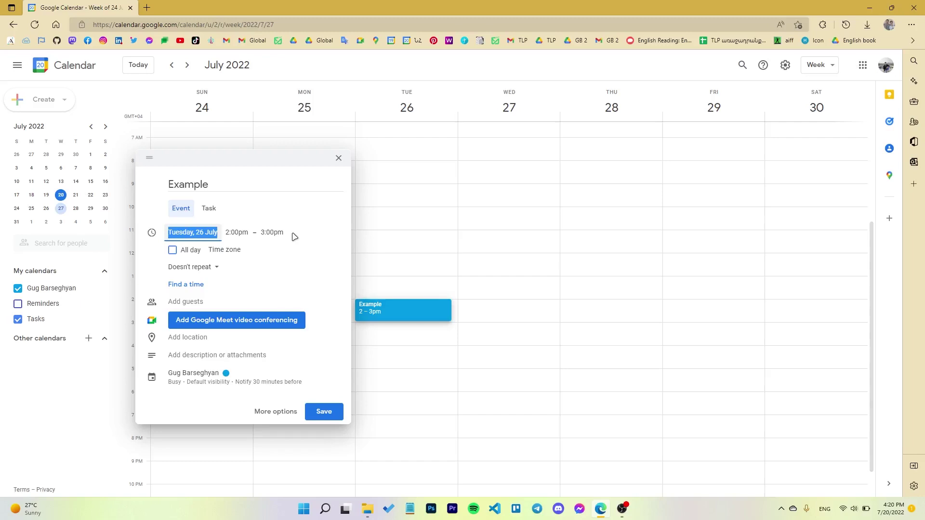
left_click(237, 233)
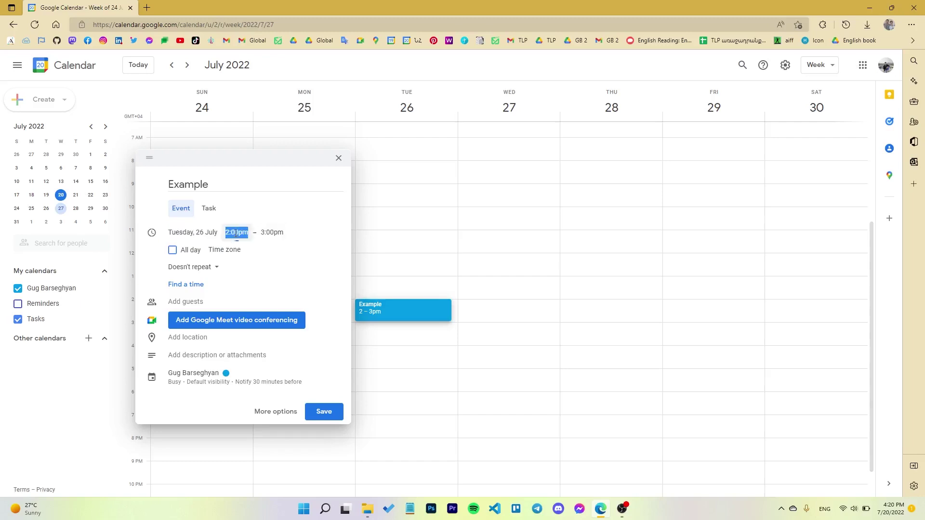
left_click(268, 231)
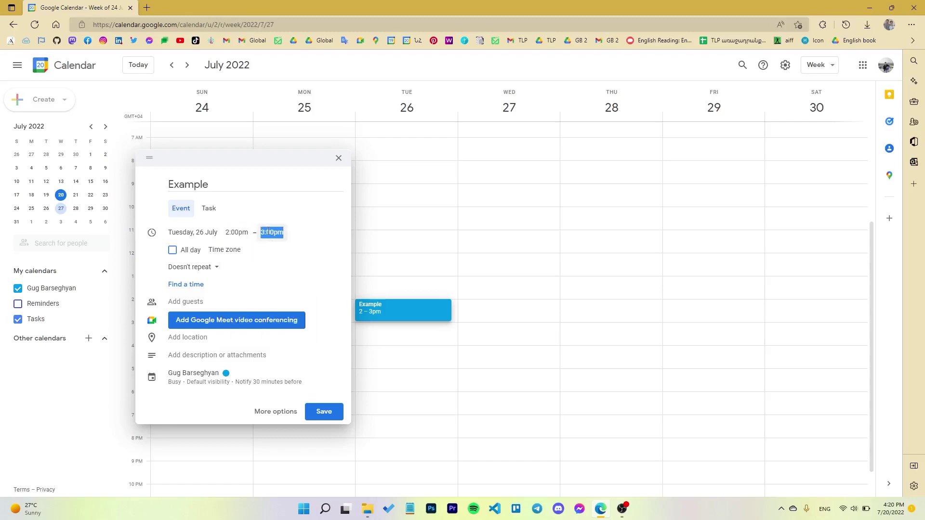
left_click(311, 234)
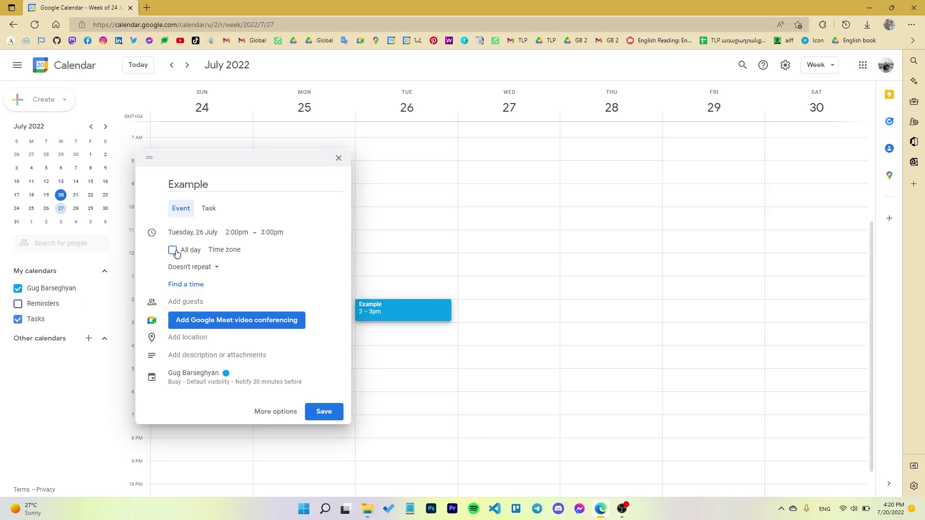
left_click(215, 267)
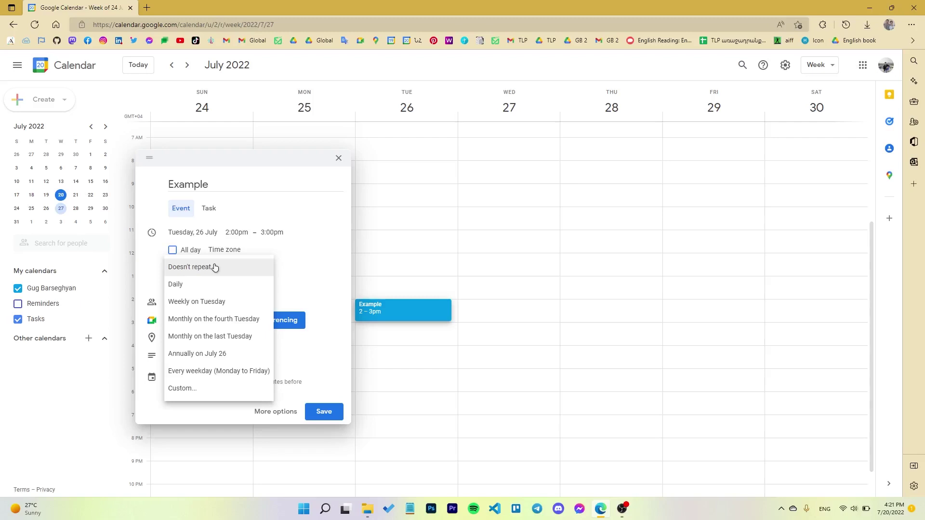
left_click(264, 269)
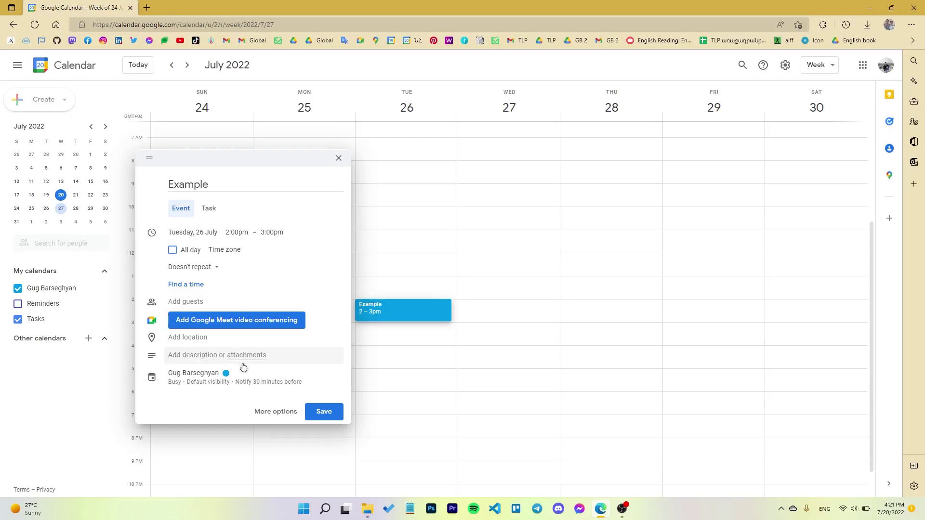
Step: Set the Example event's color to yellow
left_click(197, 377)
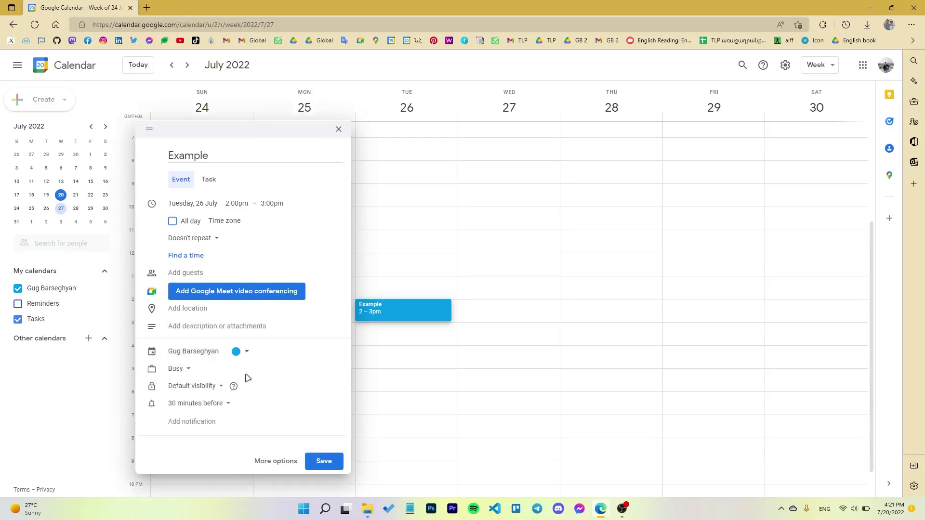
left_click(244, 358)
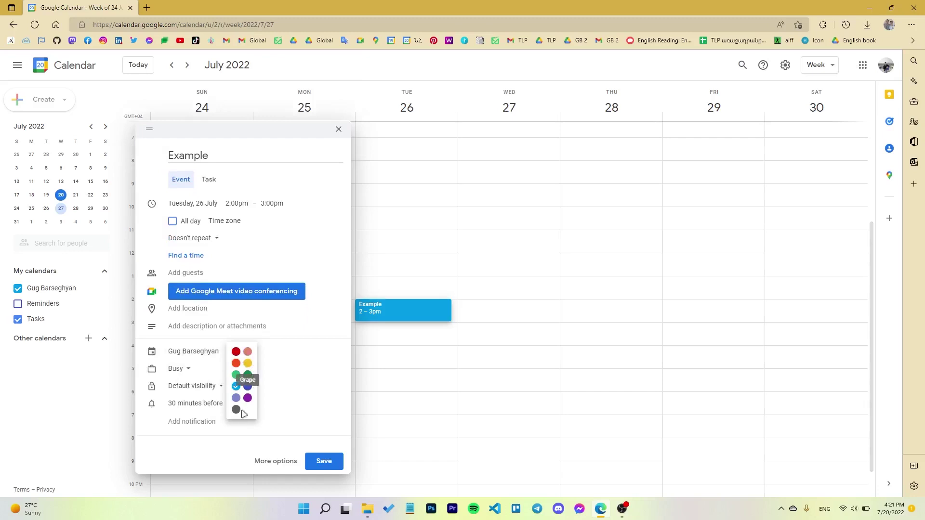
left_click(247, 364)
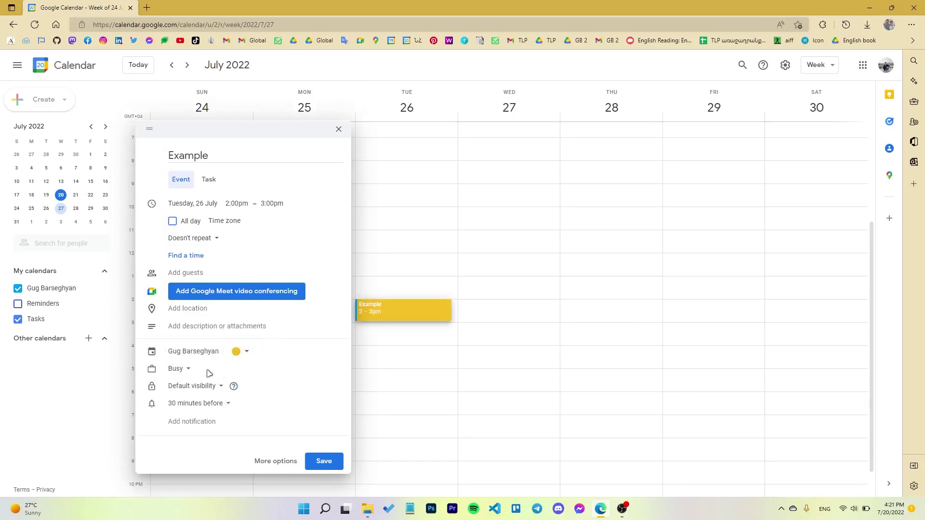
Step: Review the availability and visibility options for the Example event
left_click(185, 372)
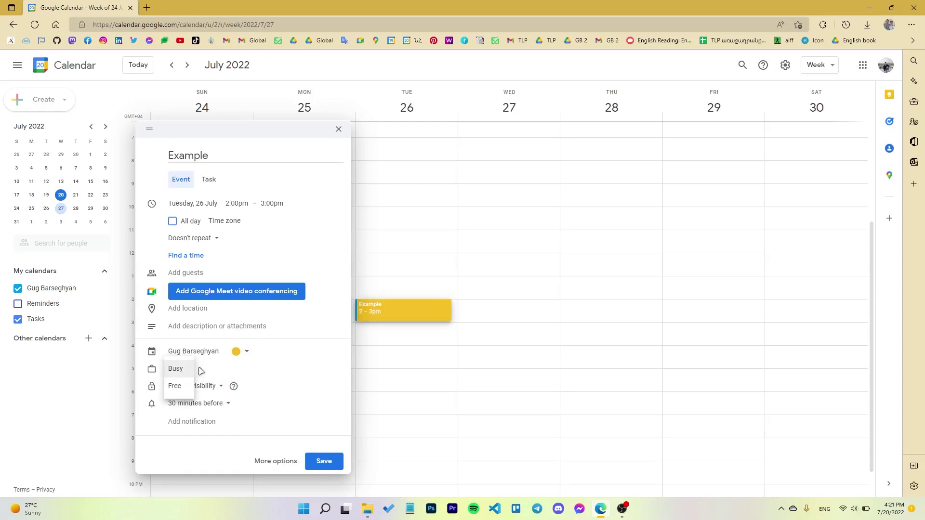
left_click(201, 371)
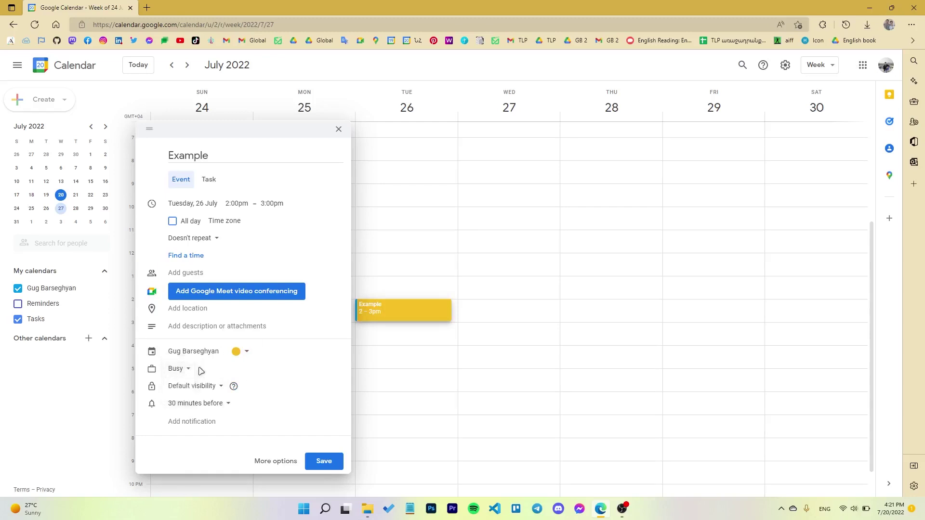
left_click(208, 391)
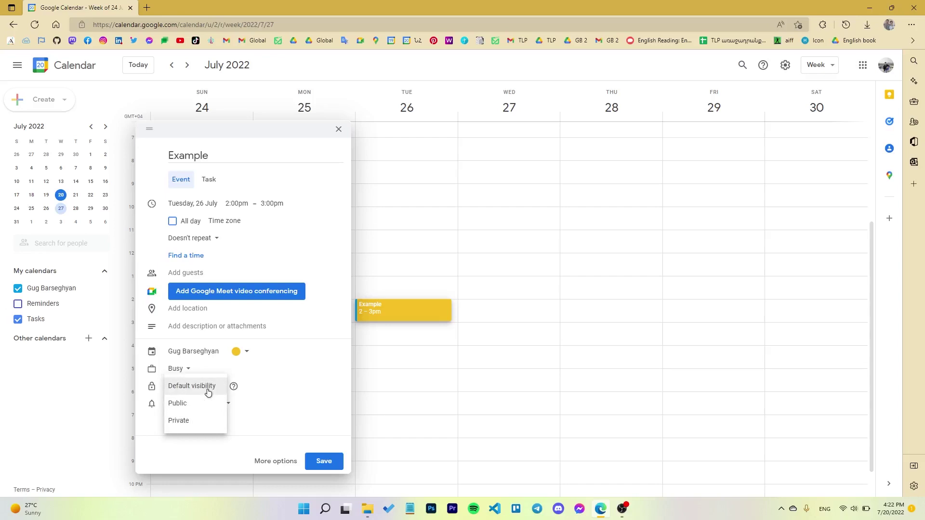
left_click(259, 395)
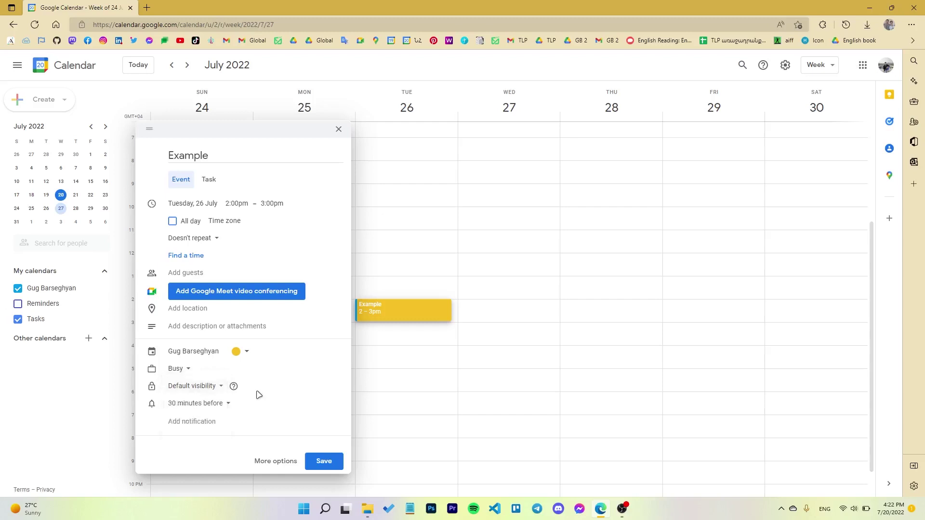
Step: Add a second notification 10 minutes before the Example event and save the event
left_click(229, 406)
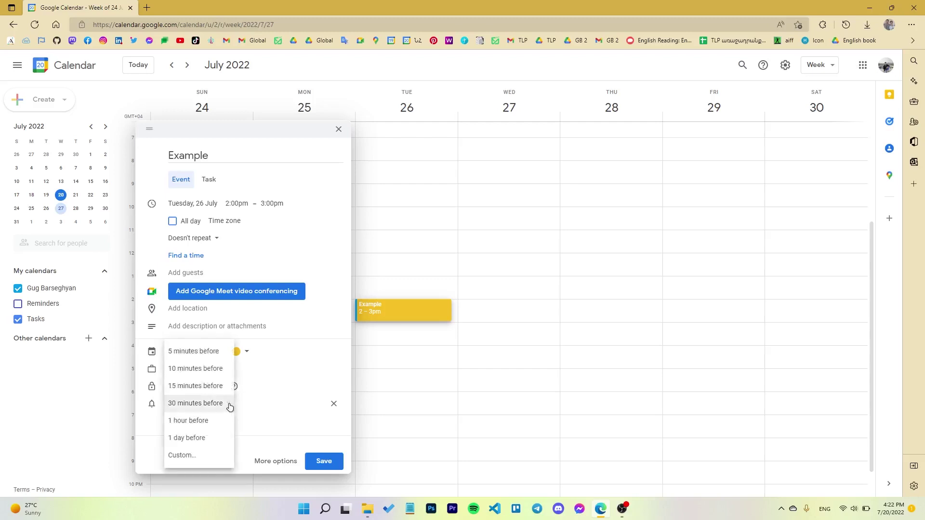
left_click(269, 407)
left_click(188, 423)
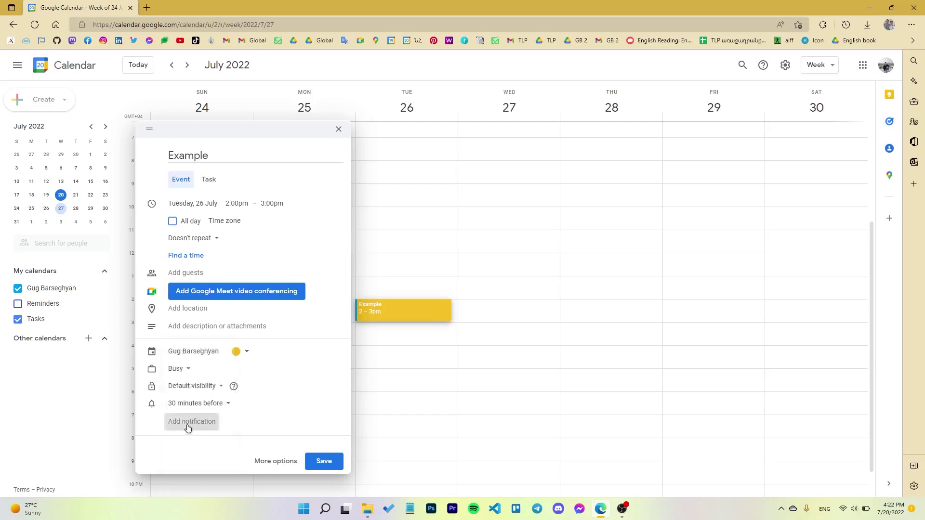
left_click(323, 462)
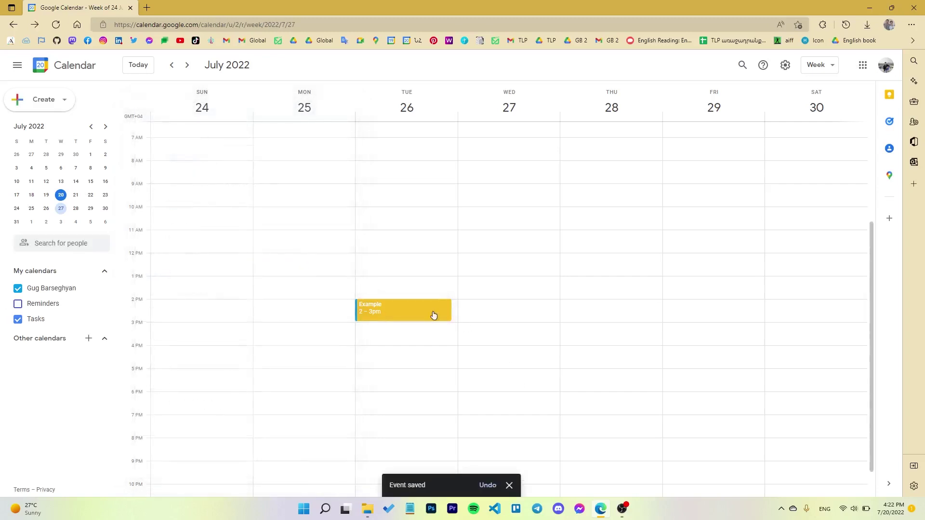
Step: Open the saved Example event for full editing and set it to repeat every weekday (Monday to Friday)
left_click(407, 304)
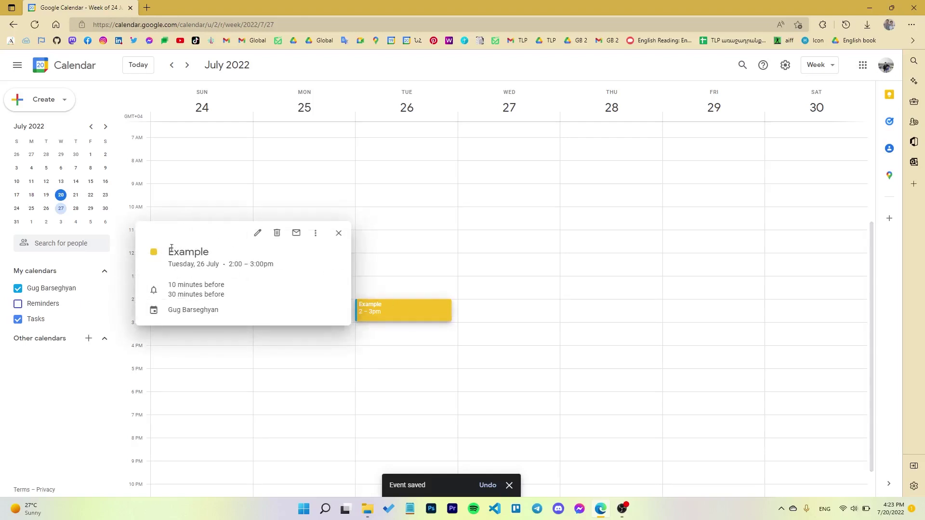
left_click_drag(172, 248, 229, 316)
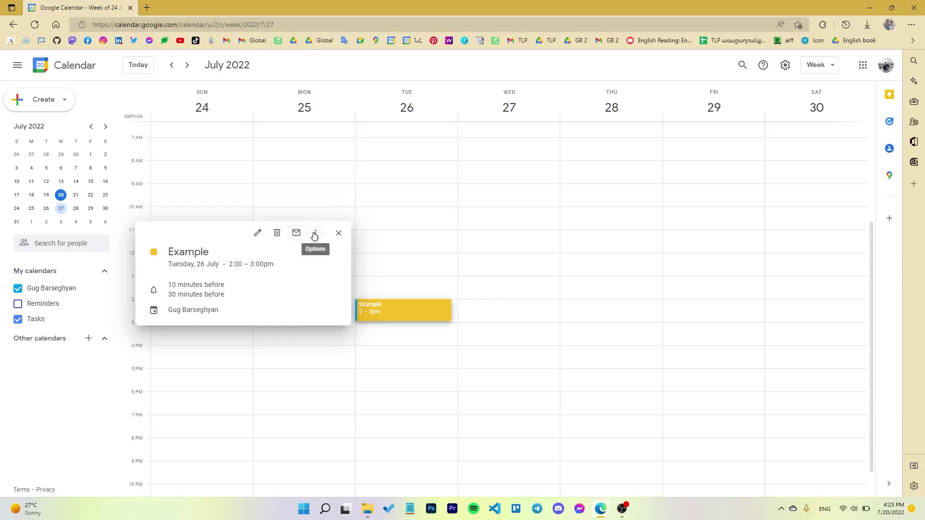
left_click(257, 235)
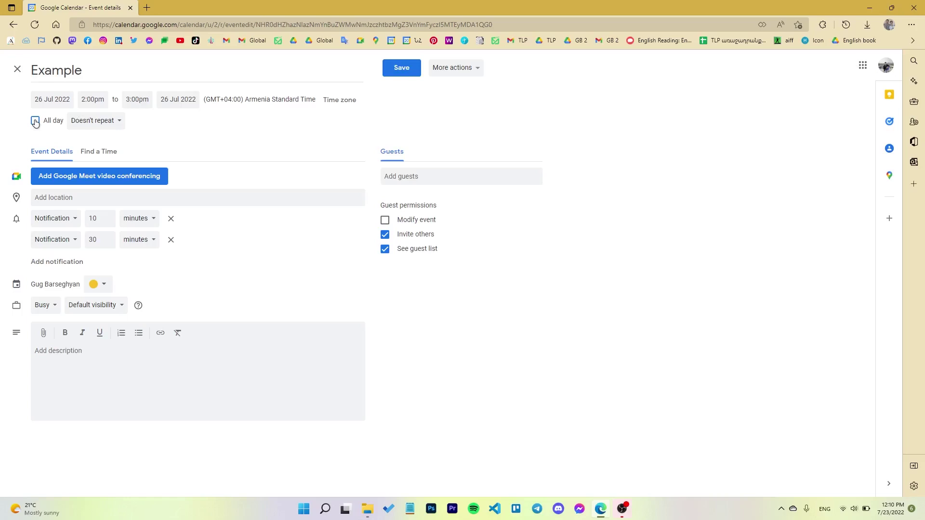
left_click(115, 129)
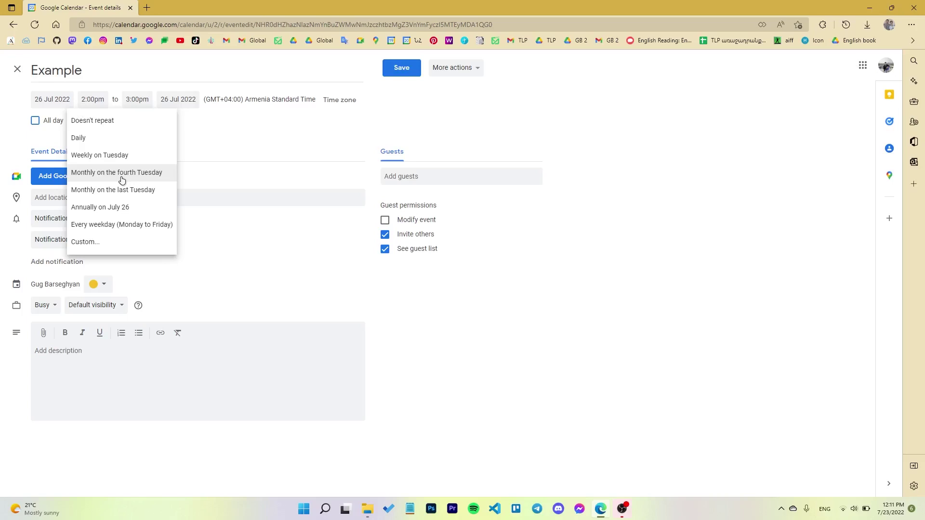
left_click(125, 232)
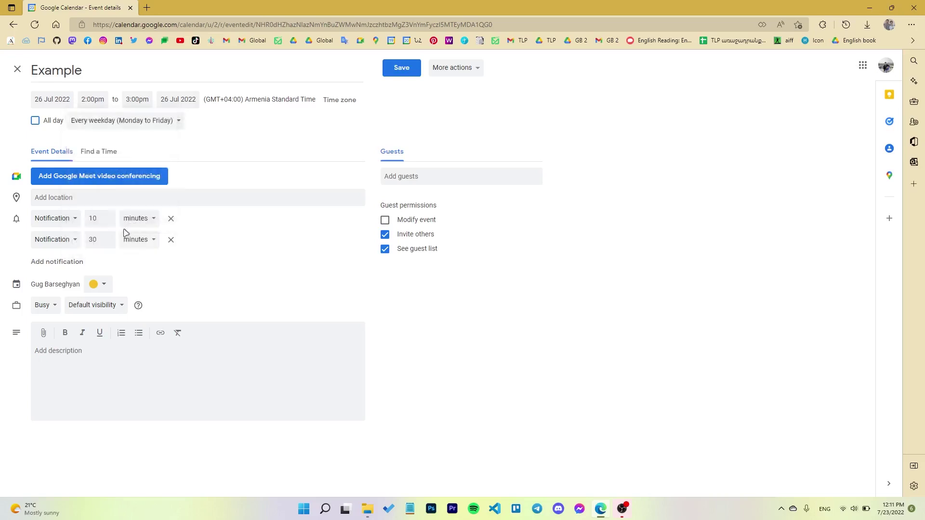
Step: Set a custom recurrence for the event, every 2 weeks on Monday, Tuesday and Thursday
left_click(169, 125)
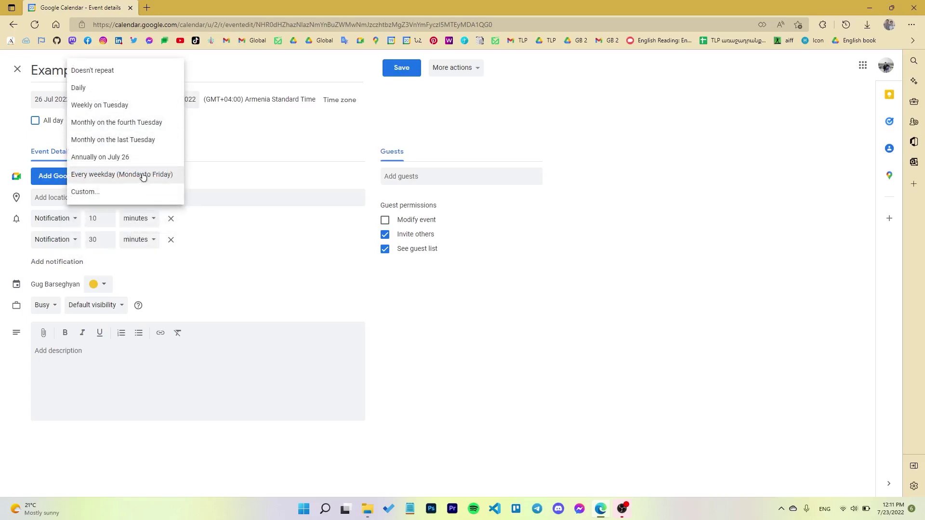
left_click(124, 192)
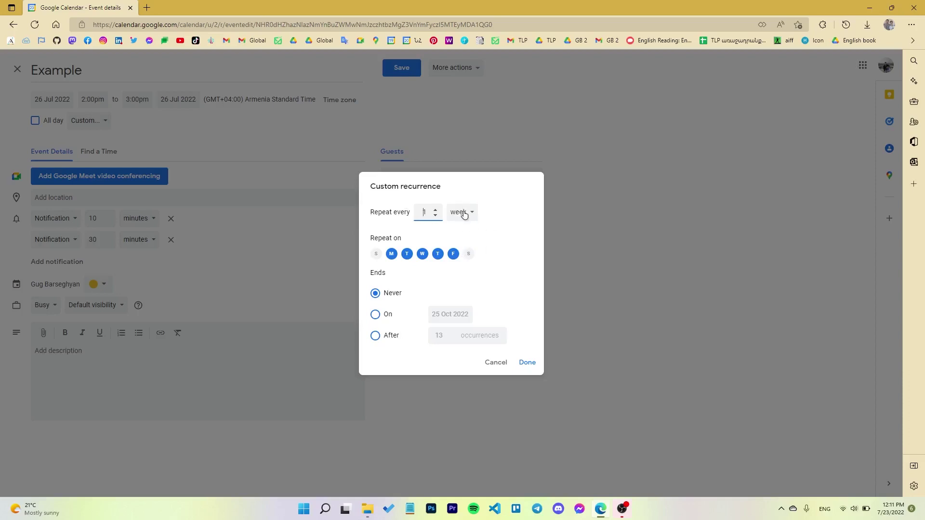
left_click(436, 210)
left_click(436, 209)
left_click(435, 216)
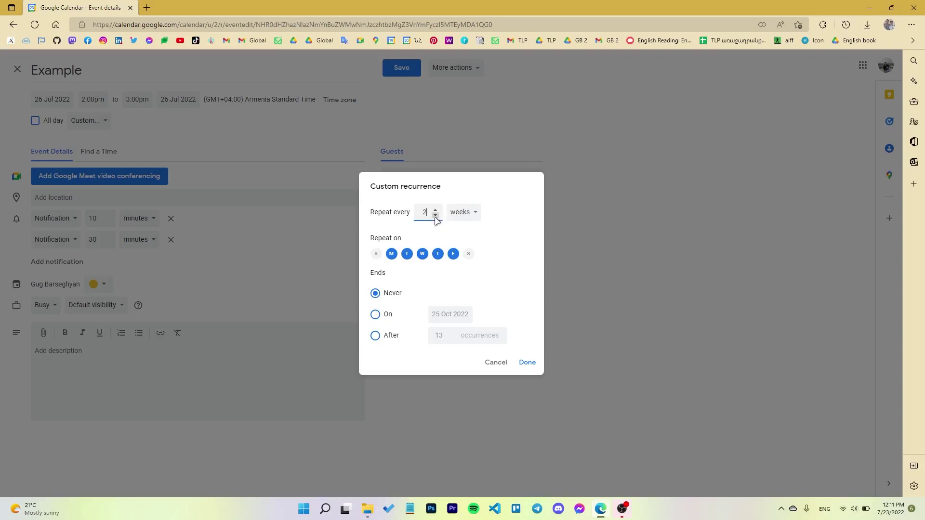
left_click(475, 211)
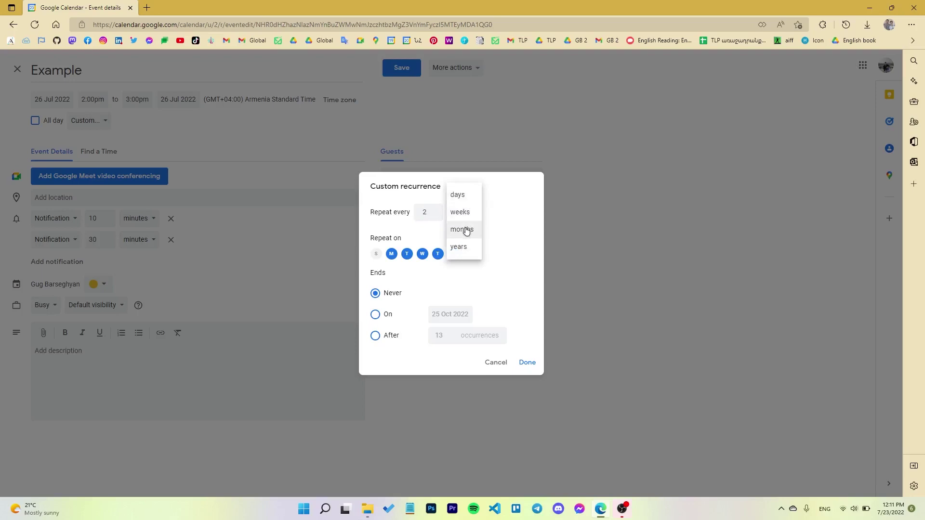
left_click(523, 230)
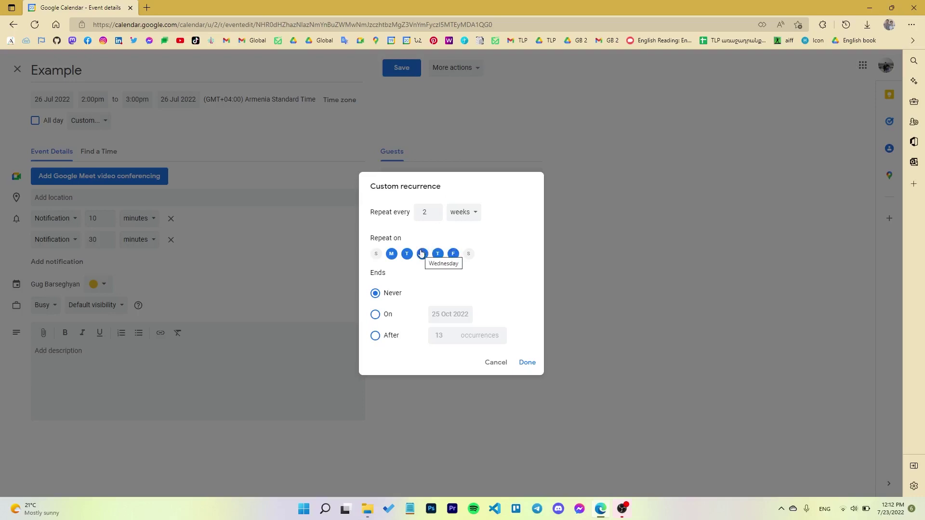
left_click(422, 253)
left_click(453, 253)
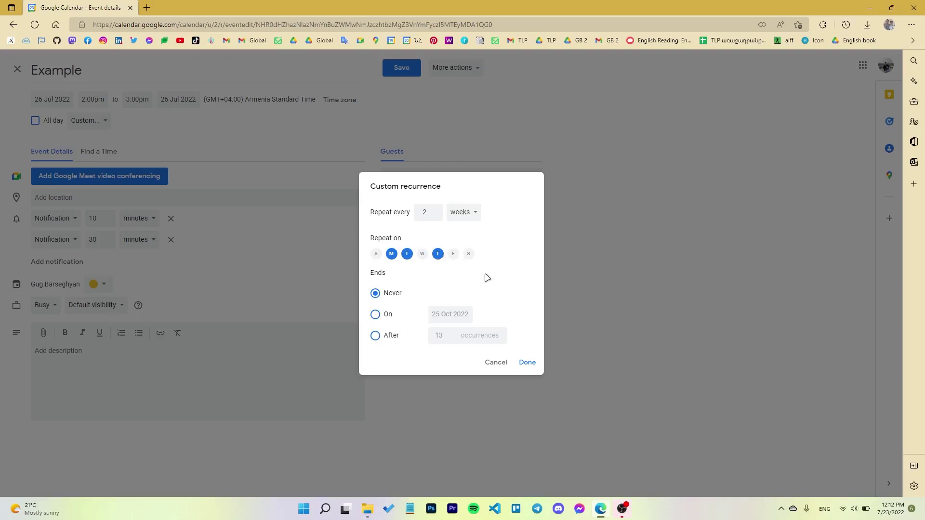
Step: End the custom recurrence after 13 occurrences and save the event
left_click_drag(373, 282, 392, 278)
left_click(391, 278)
left_click(375, 314)
left_click(384, 336)
left_click(528, 363)
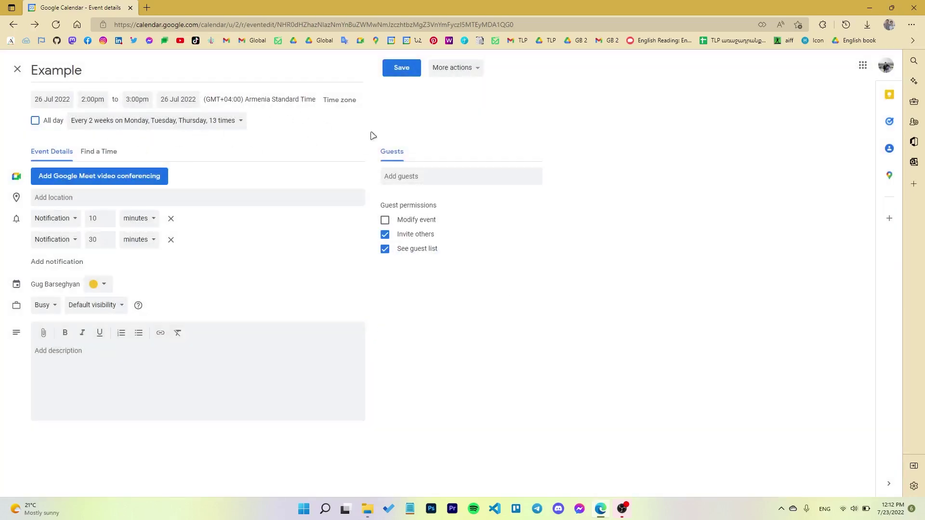
left_click(403, 71)
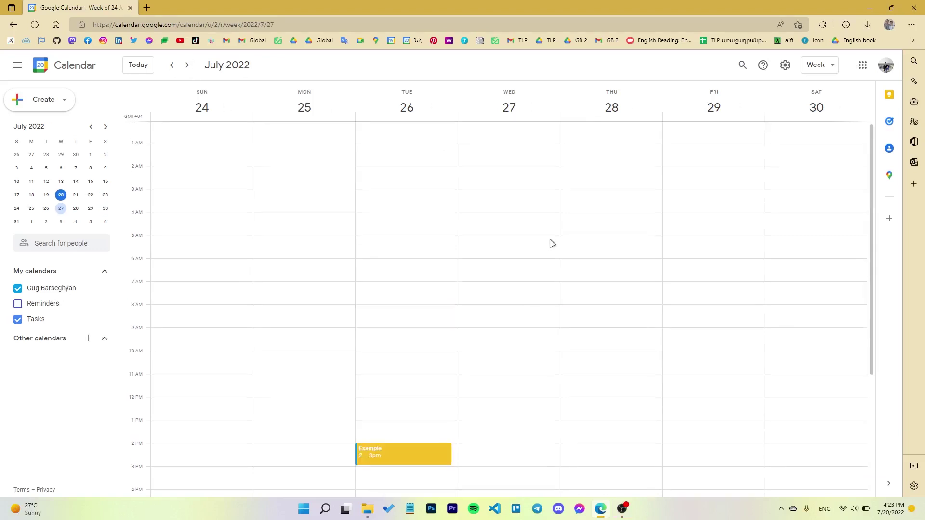
scroll(552, 243, "down", 2)
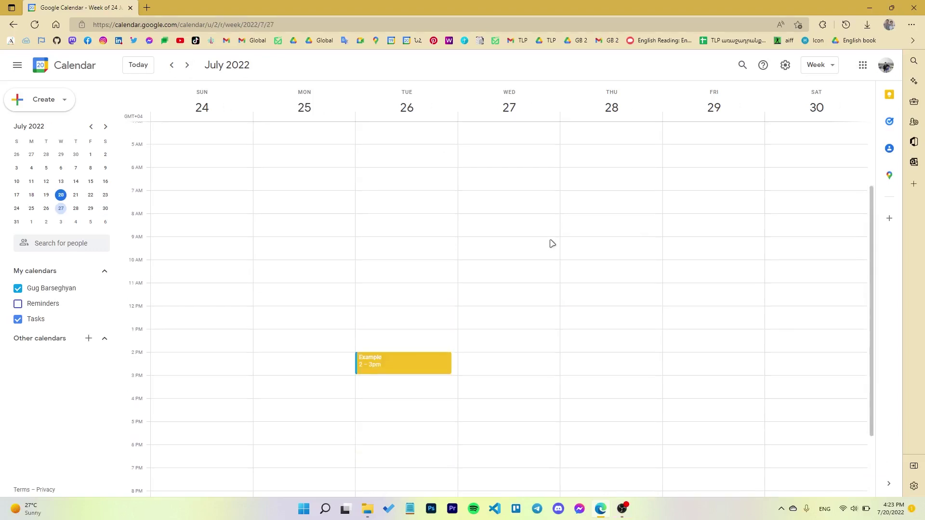